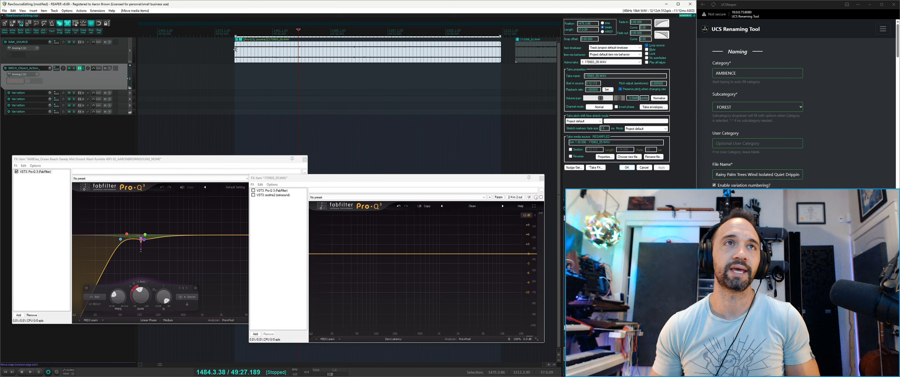
Play the selected recording from near its start to hear it with both item effects bypassed.
left_click(236, 49)
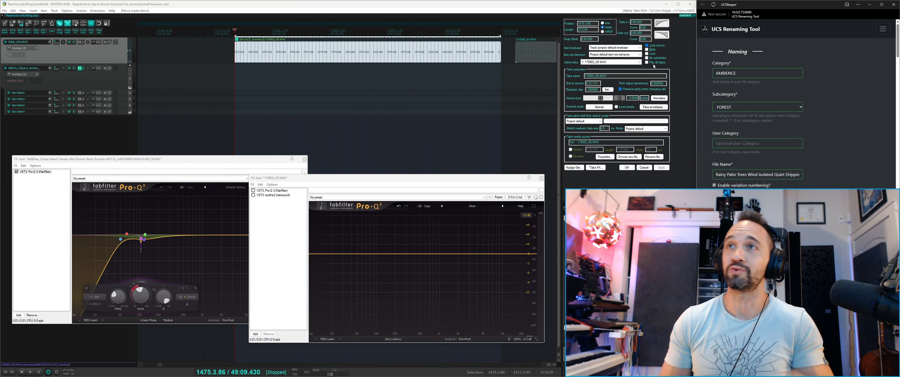
left_click(356, 55)
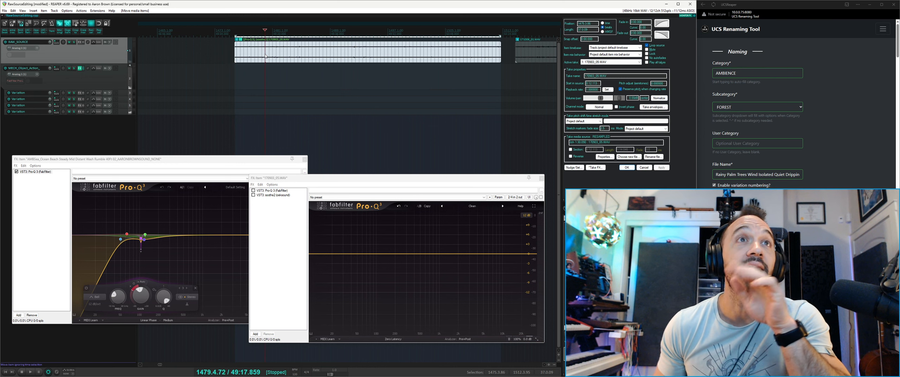
left_click(241, 62)
key("space")
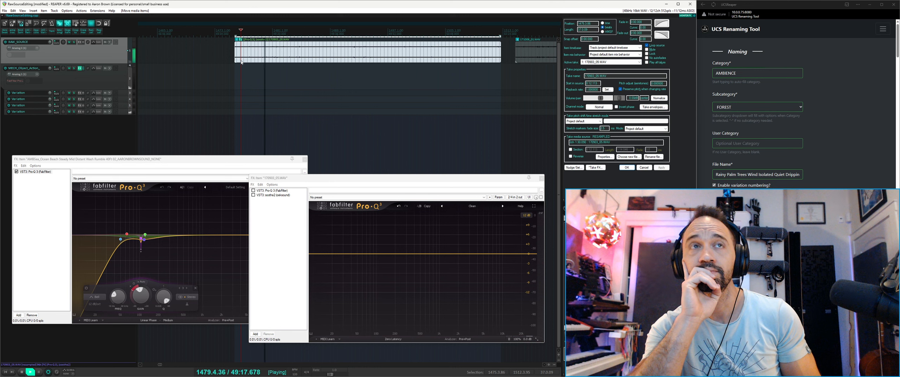
key("space")
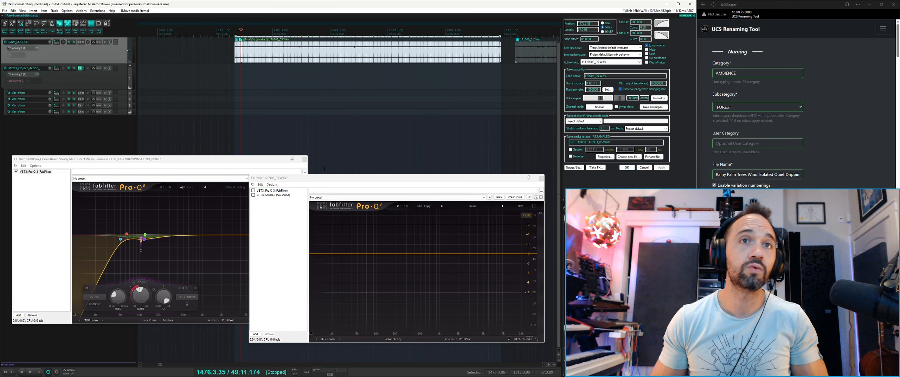
Enable the item's Pro-Q 3, add a narrow bell boost, and sweep it soloed through the low frequencies during playback.
left_click(253, 191)
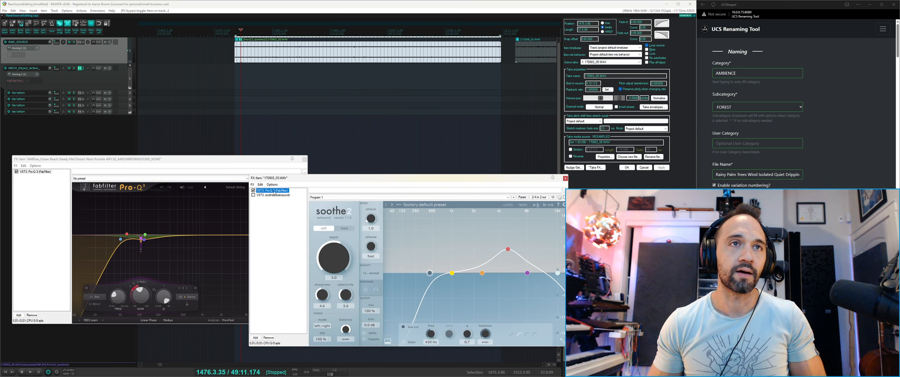
left_click(272, 190)
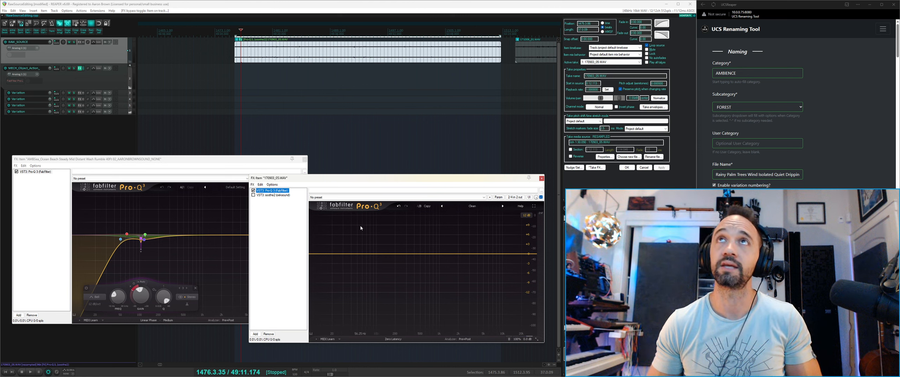
double_click(348, 228)
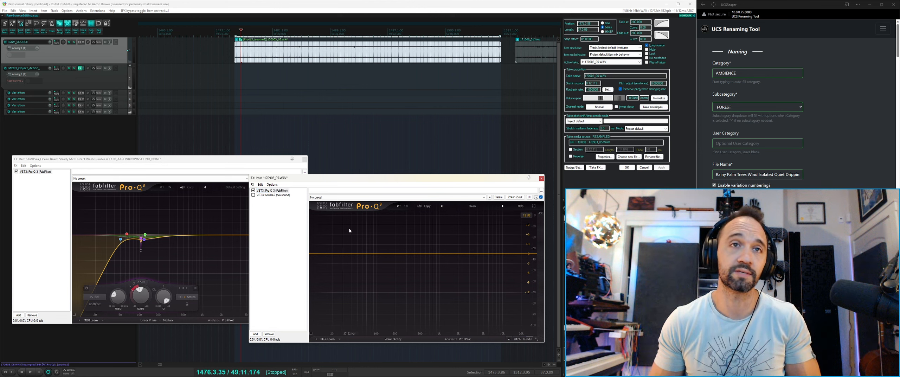
left_click_drag(349, 228, 360, 266)
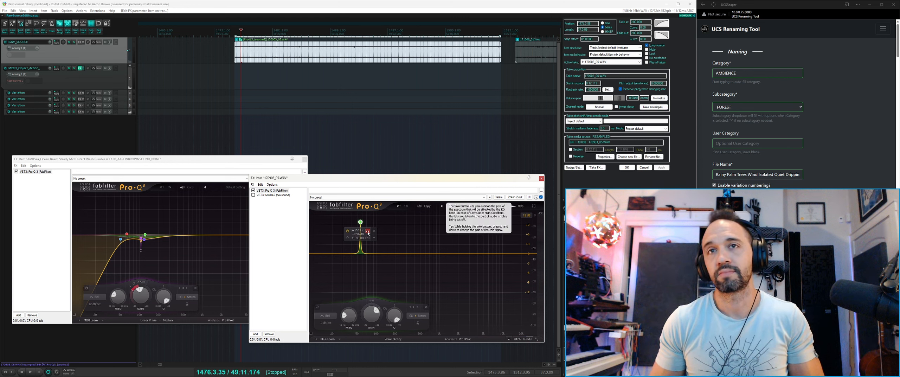
mouse_move(368, 233)
left_mouse_down()
mouse_move(393, 235)
mouse_move(378, 231)
left_mouse_up()
key("space")
left_click(390, 231)
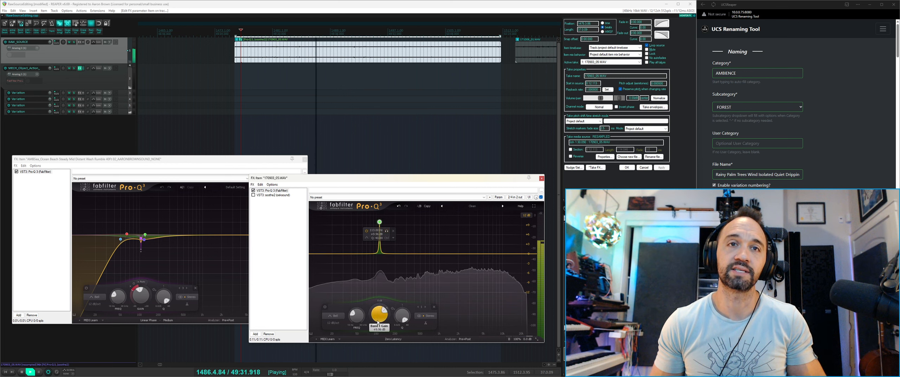
Raise the bell band's gain further and solo it again to pinpoint the low resonance at about 115 Hz.
left_click_drag(379, 314, 381, 297)
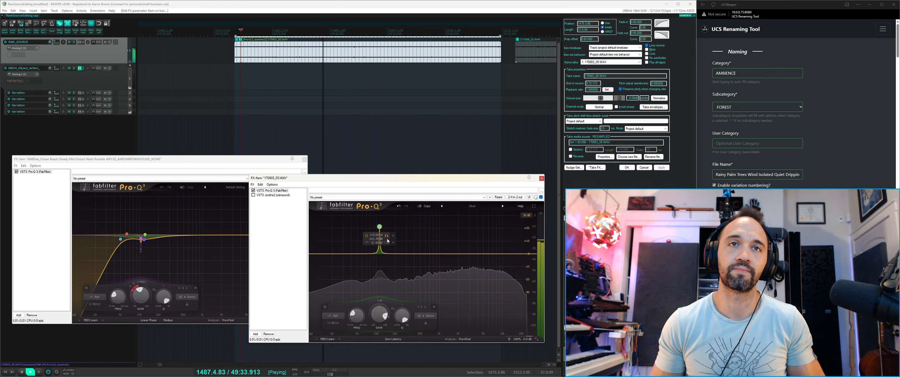
left_click(387, 236)
left_click_drag(387, 239, 392, 239)
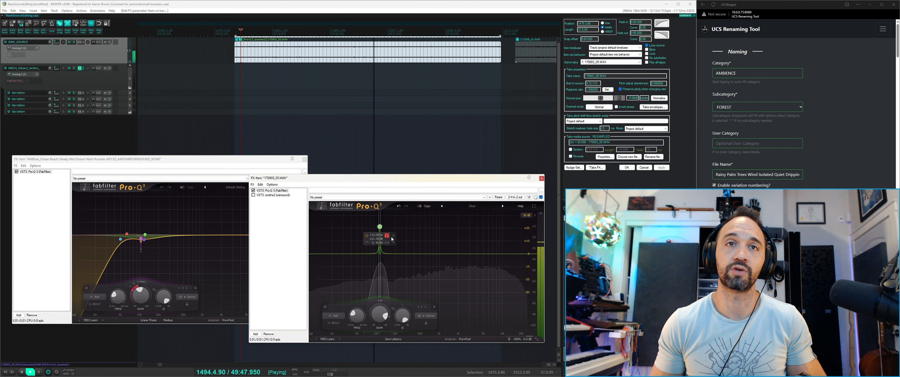
left_click(387, 235)
Turn the bell band into a deep narrow cut at the resonance and stop playback.
left_click_drag(382, 310, 382, 334)
left_click_drag(375, 311, 379, 329)
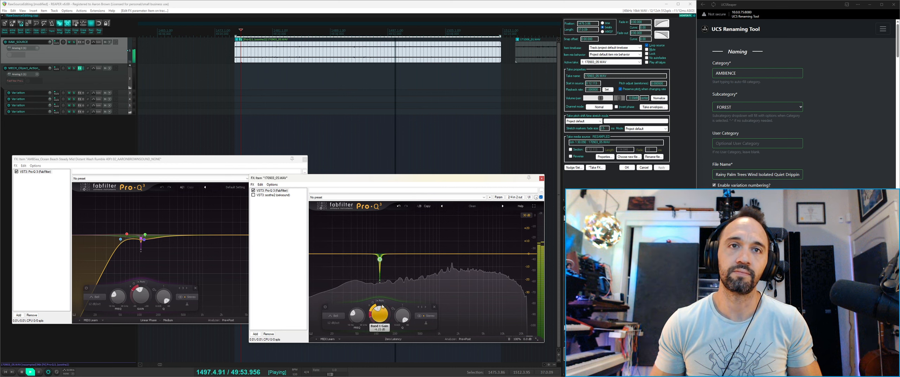
mouse_move(380, 260)
key("space")
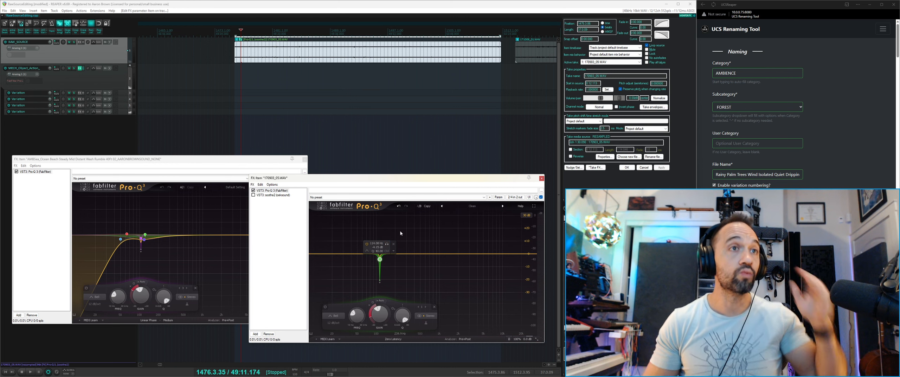
Widen the notch by lowering its Q during playback and add a low-cut filter at about 56 Hz.
key("space")
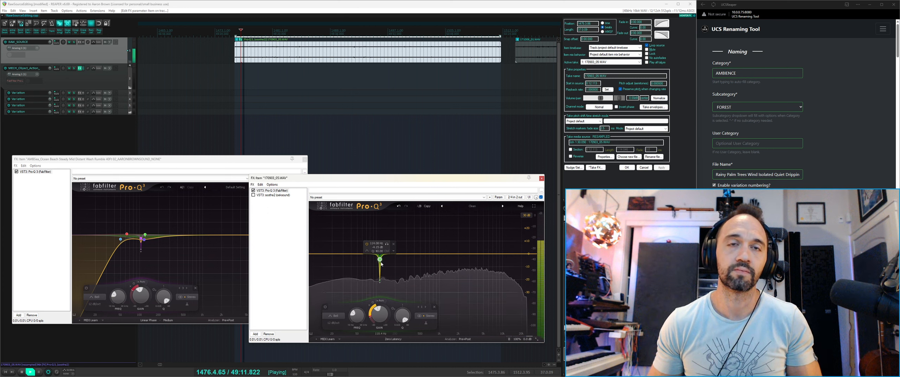
left_click(399, 206)
left_click_drag(391, 307, 391, 332)
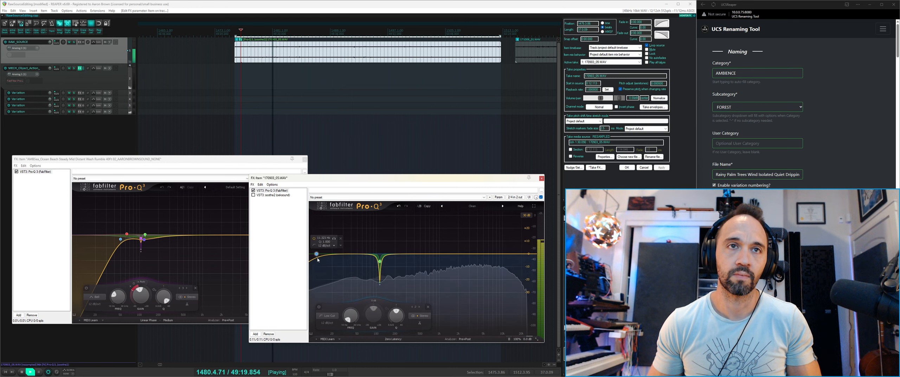
double_click(360, 257)
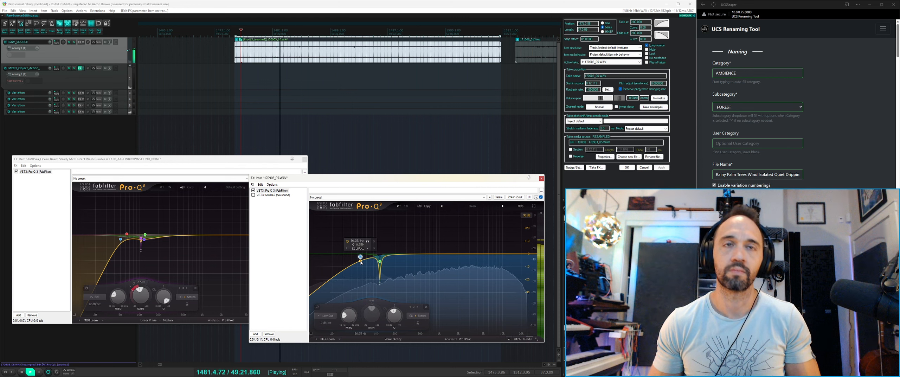
key("space")
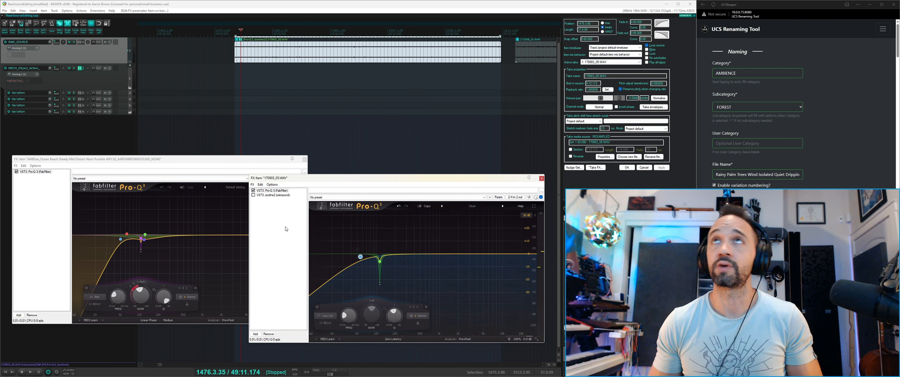
Steepen the low cut to 24 dB/oct at about 64 Hz and switch Pro-Q 3 to Linear Phase processing.
key("space")
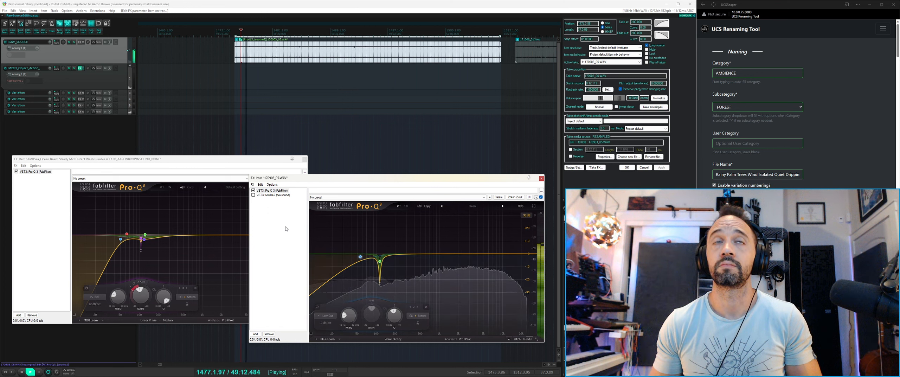
left_click(361, 257, "alt+shift")
left_click(361, 256, "alt+shift")
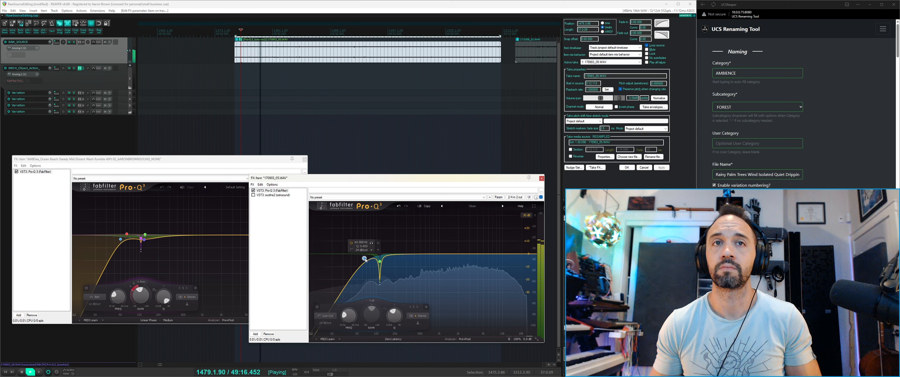
left_click(395, 339)
left_click(395, 356)
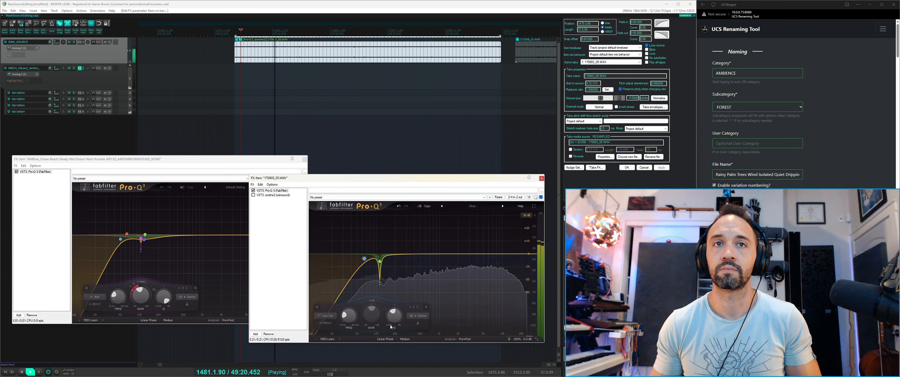
key("space")
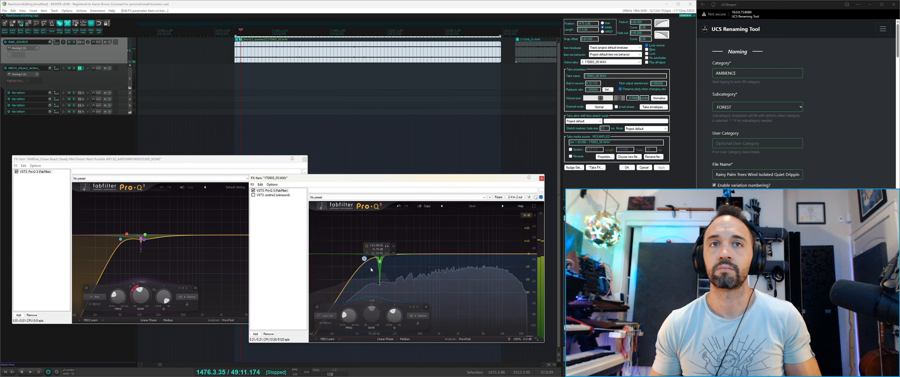
Bypass Pro-Q 3, enable soothe2 on the item, and lower soothe2's low cut to 41 Hz.
left_click(254, 196)
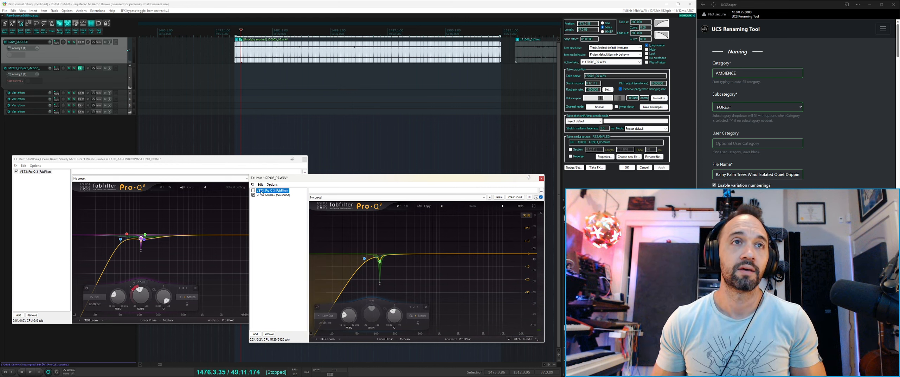
left_click(271, 195)
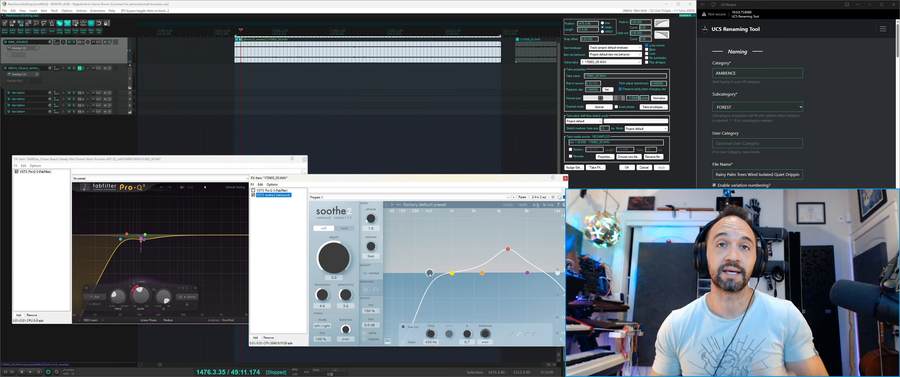
left_click_drag(431, 274, 389, 270)
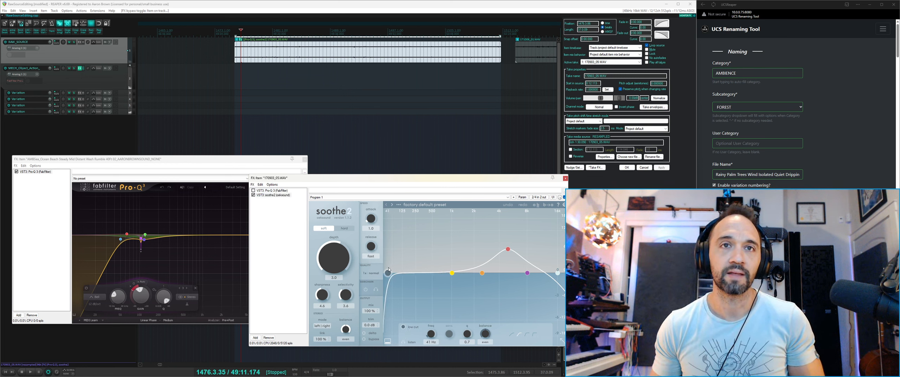
During playback, raise soothe2's first band and tune it to the 114 Hz resonance by auditioning the band.
key("space")
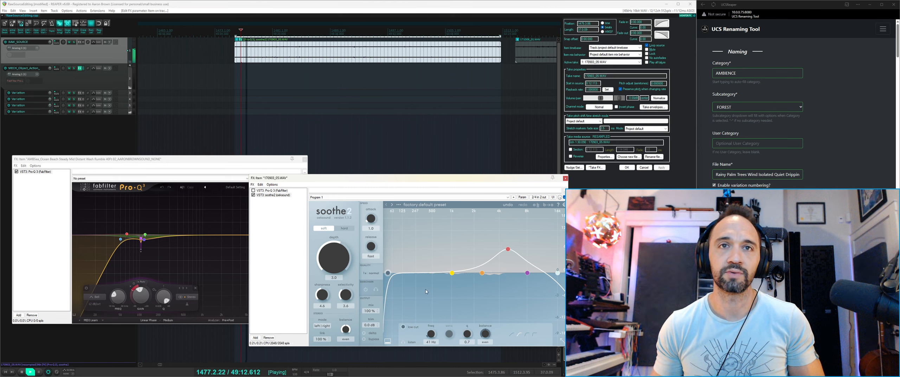
left_click_drag(452, 273, 399, 230)
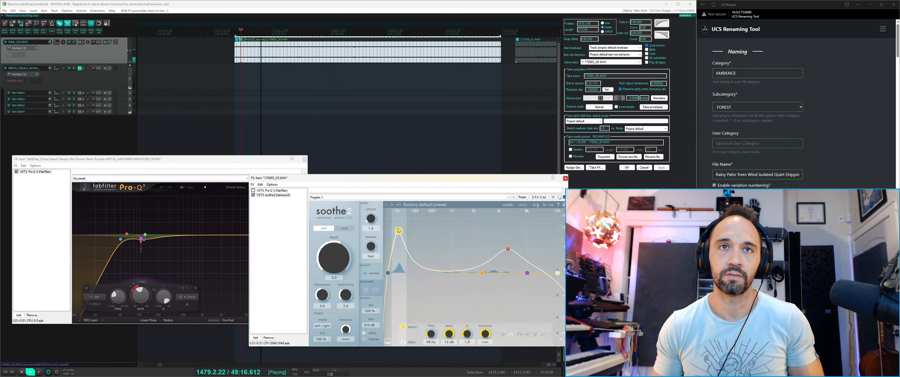
left_click_drag(398, 230, 404, 230)
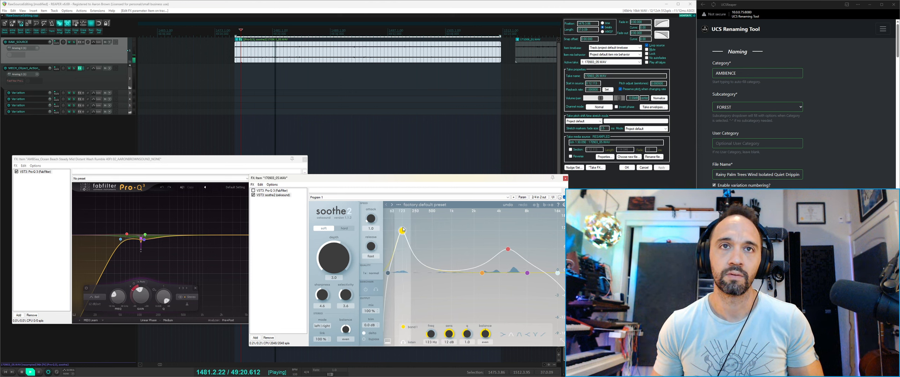
scroll(402, 231, "down", 4)
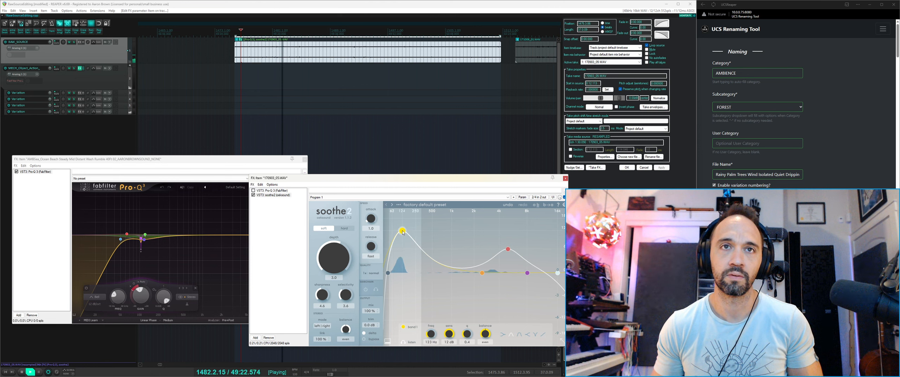
scroll(401, 231, "up", 6)
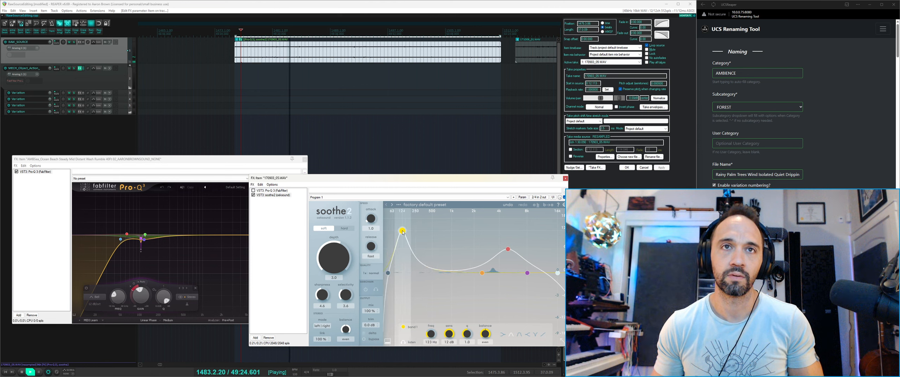
left_click_drag(402, 231, 402, 231)
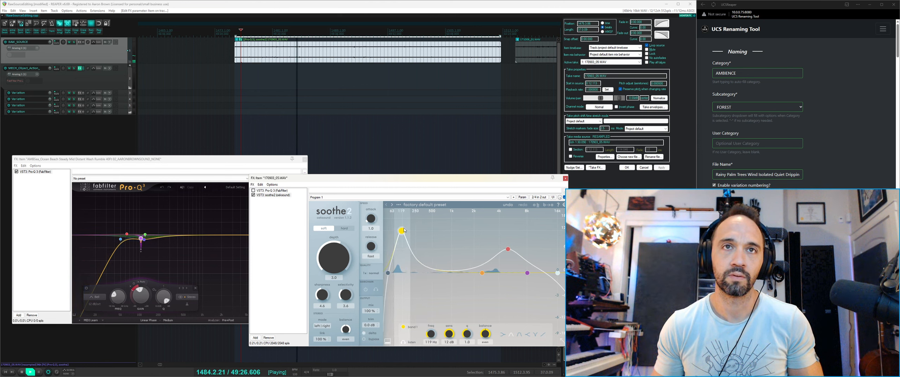
left_click_drag(402, 228, 401, 226)
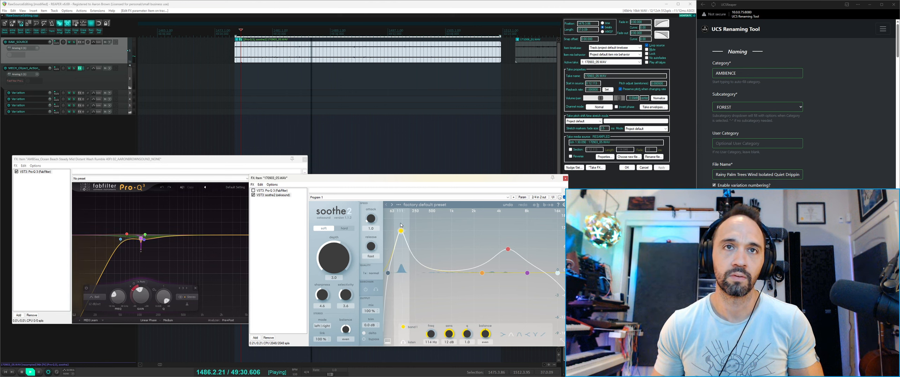
left_click(404, 343)
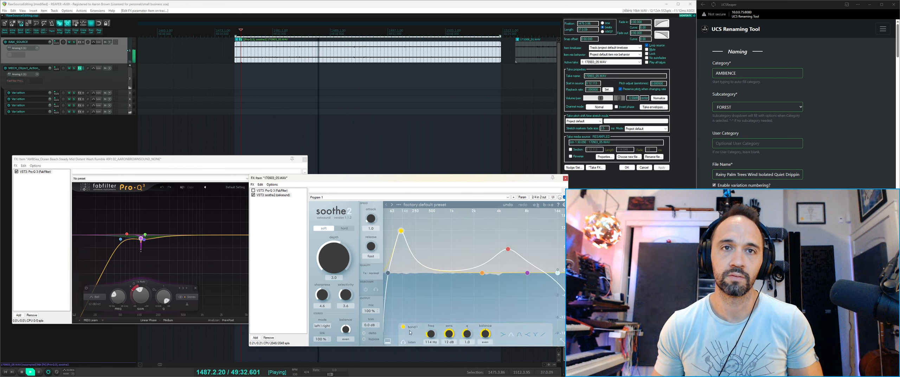
Increase soothe2's depth and restrict its processing to the lows by lowering the high cut, with the low cut at 20 Hz.
left_click_drag(344, 265, 344, 251)
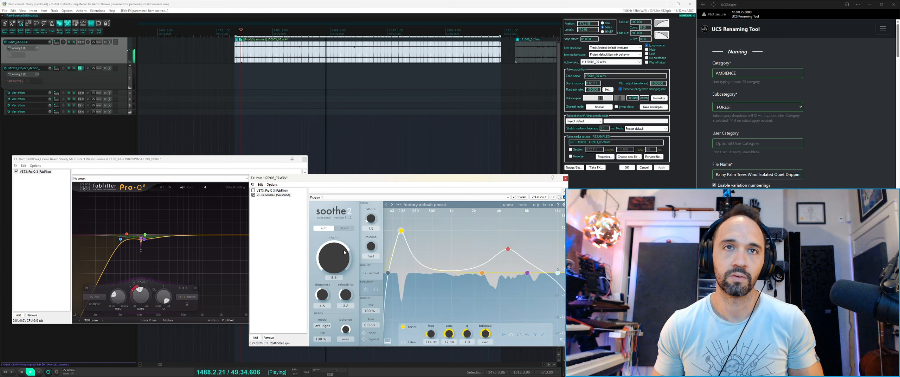
left_click_drag(556, 274, 378, 271)
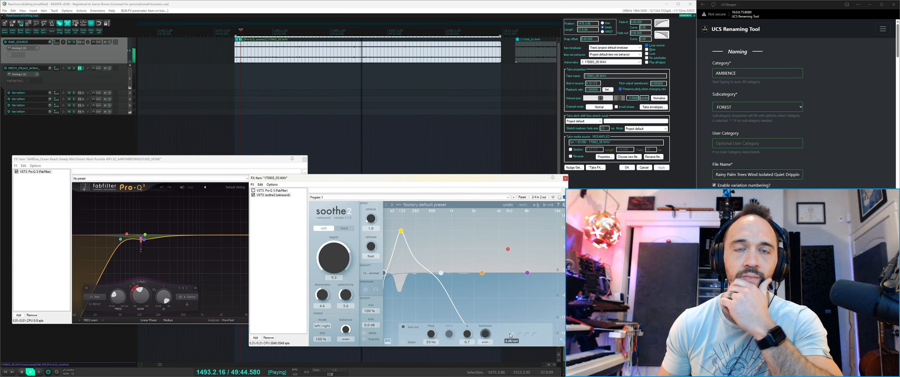
left_click_drag(337, 253, 338, 245)
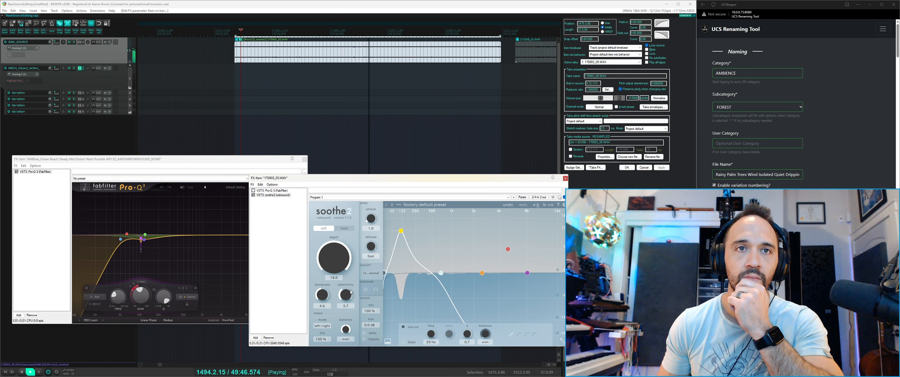
Set soothe2's attack to 0.8, selectivity to 5.2 and sharpness to 6.3, replaying the ambience to check the suppression.
left_click_drag(345, 294, 351, 286)
key("space")
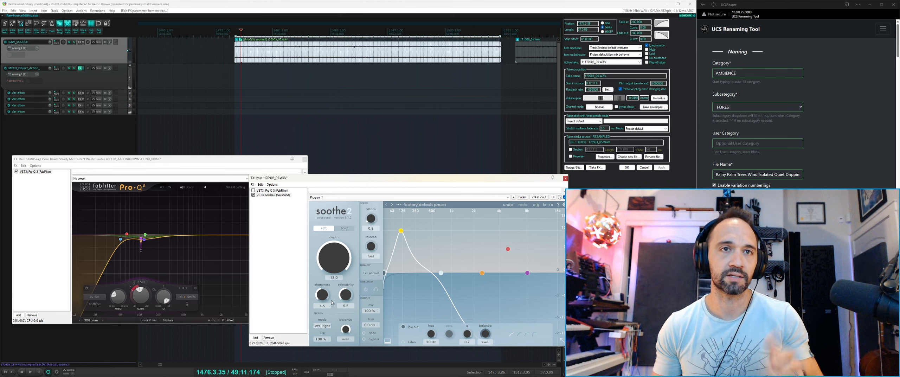
key("space")
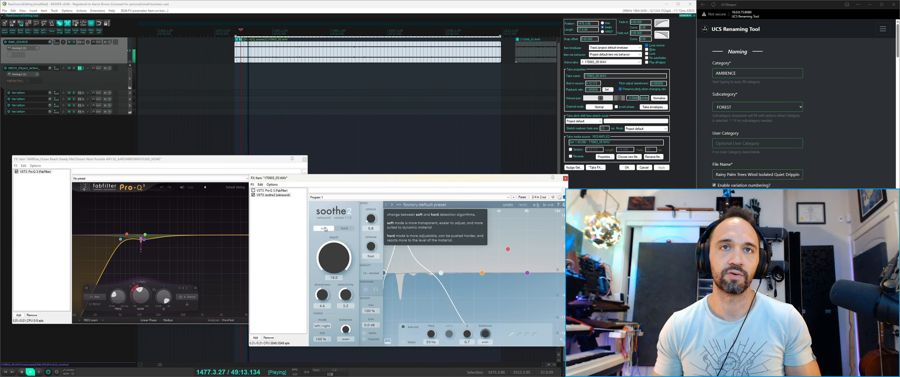
key("space")
mouse_move(324, 295)
left_mouse_down()
mouse_move(324, 284)
mouse_move(324, 303)
mouse_move(323, 287)
left_mouse_up()
While monitoring soothe2's delta signal, lower the high cut and set the release to 5.0, and return to normal output.
left_click(364, 332)
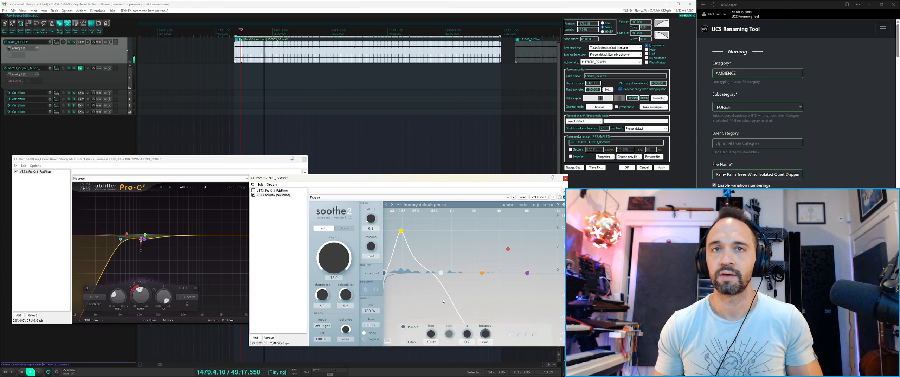
left_click_drag(442, 274, 416, 270)
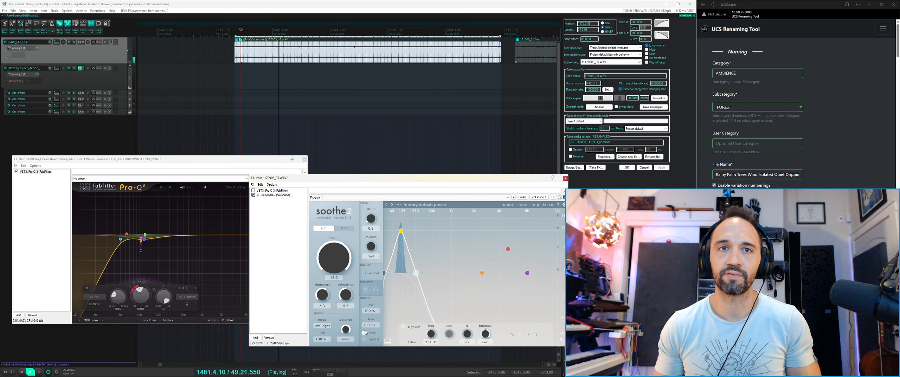
left_click_drag(374, 246, 377, 220)
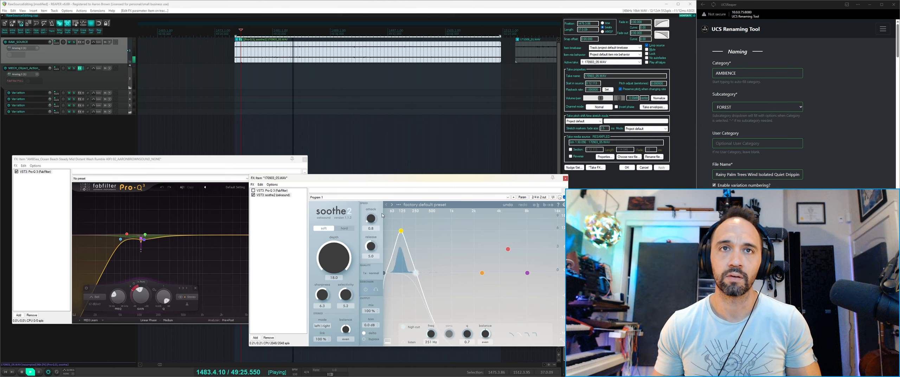
left_click(366, 333)
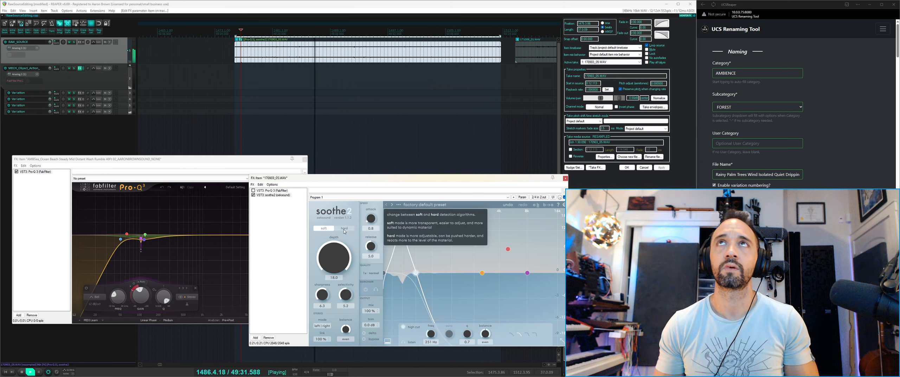
key("space")
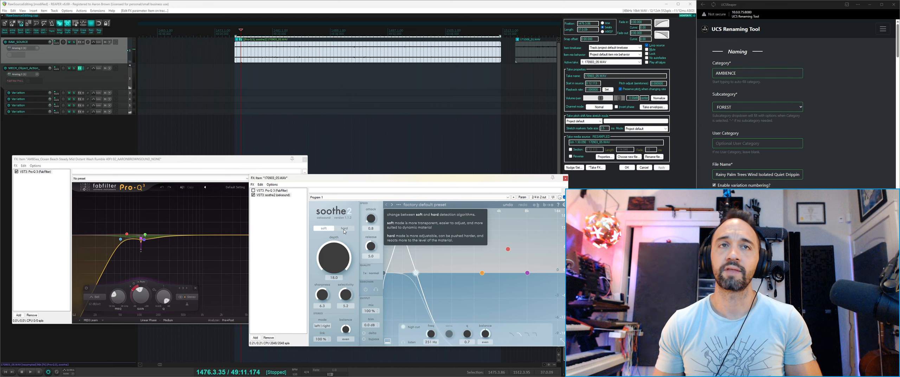
Compare the ambience through Pro-Q 3 alone and through soothe2 alone by swapping their bypass states and replaying.
left_click(253, 195)
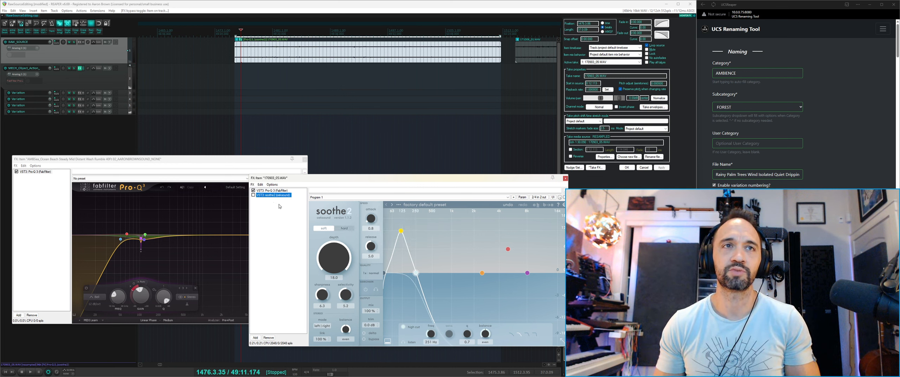
key("space")
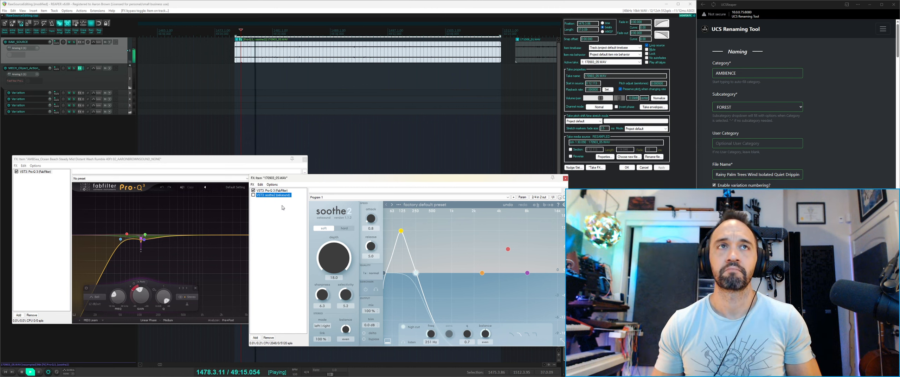
key("space")
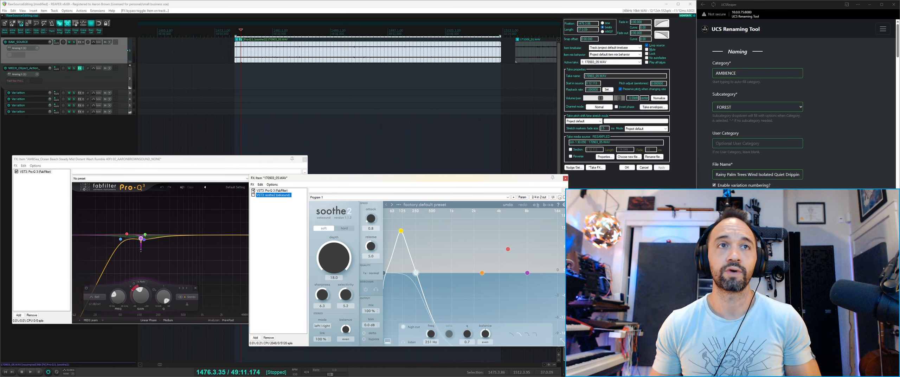
key("space")
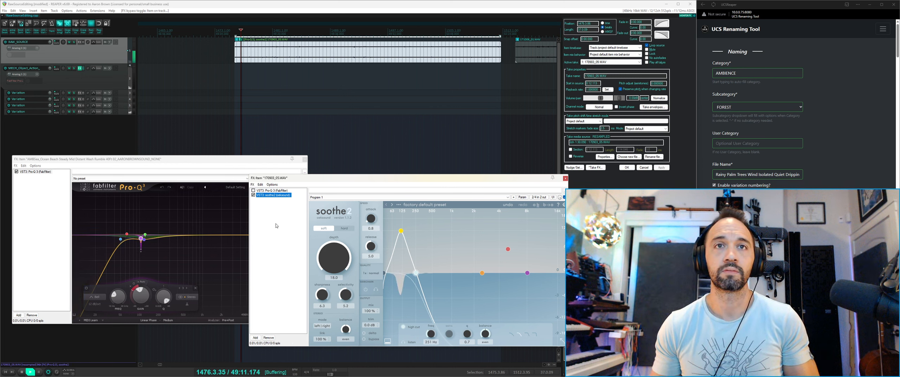
During playback, raise soothe2's high cut to 439 Hz and set its release to 7.6.
left_click_drag(416, 273, 429, 273)
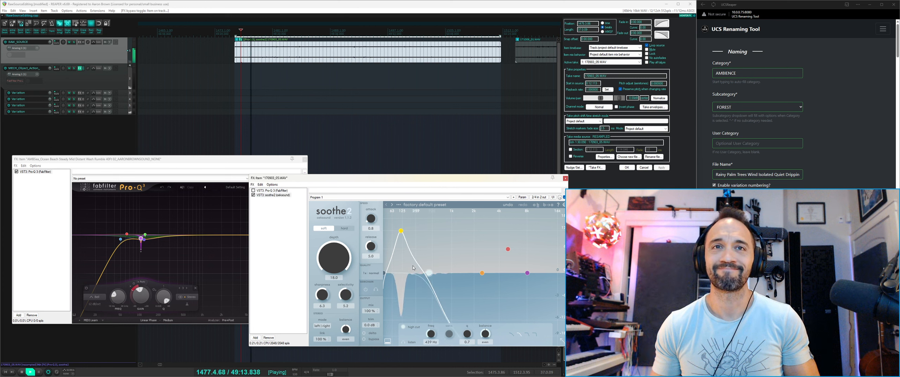
left_click_drag(371, 246, 383, 226)
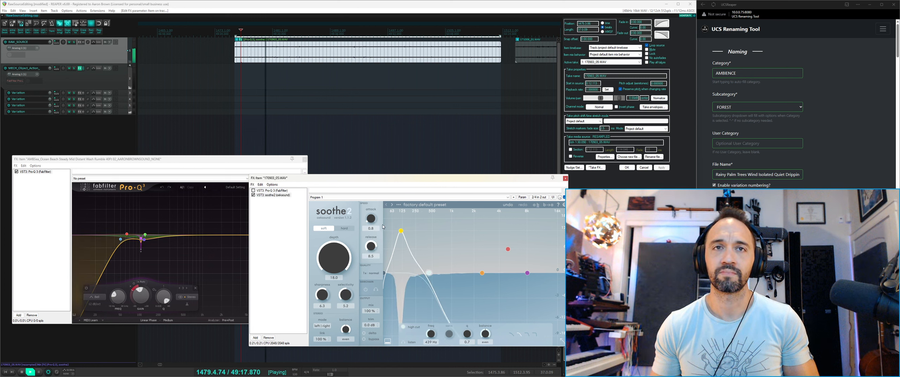
left_click_drag(383, 227, 383, 232)
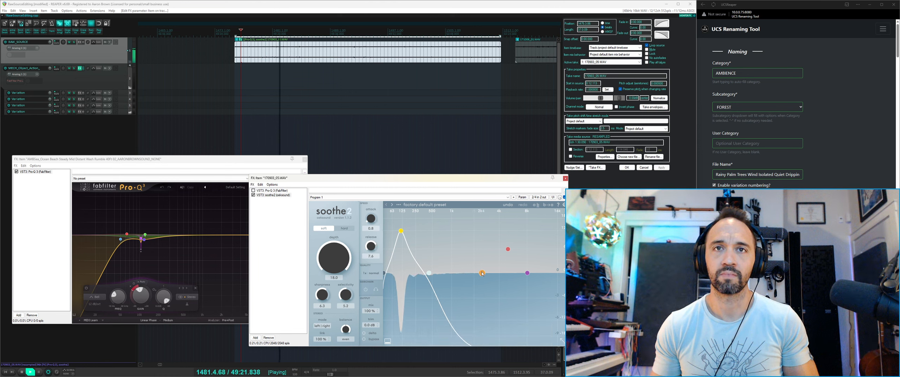
Move soothe2's orange band down to about 53 Hz with about 7.6 dB of boost to suppress the lowest rumble.
left_click_drag(482, 273, 389, 236)
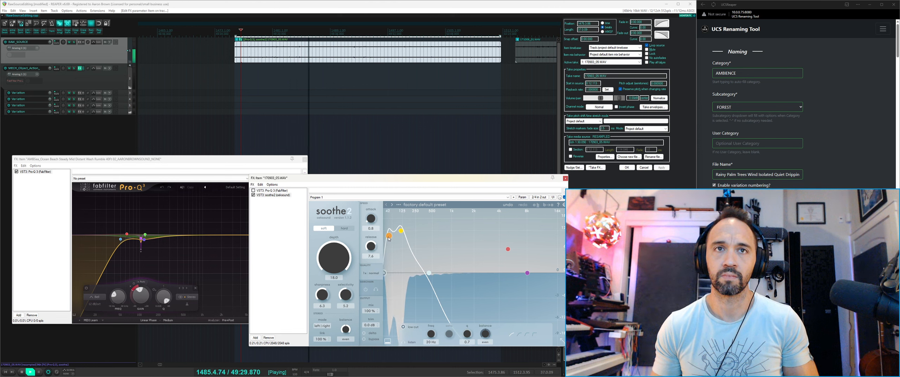
left_click_drag(389, 238, 392, 245)
scroll(390, 242, "up", 5)
key("space")
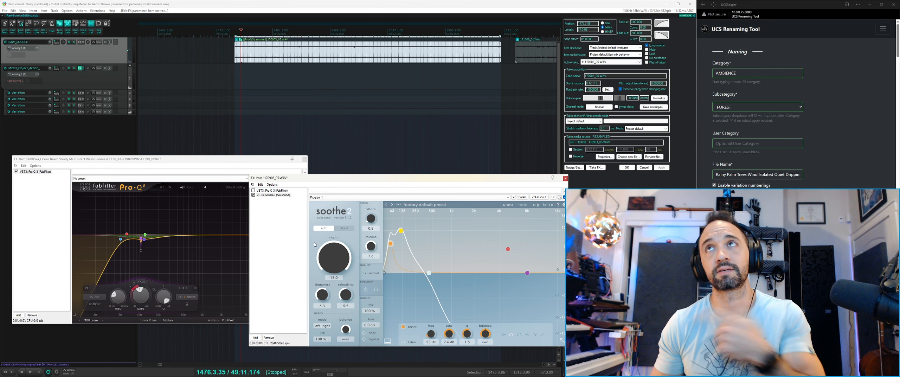
Bypass soothe2, re-enable Pro-Q 3 on the item, and play the ambience to hear the EQ alone.
left_click(253, 195)
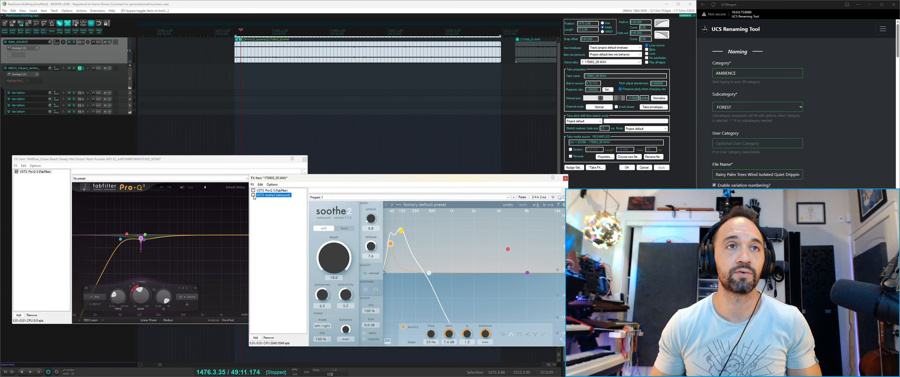
key("space")
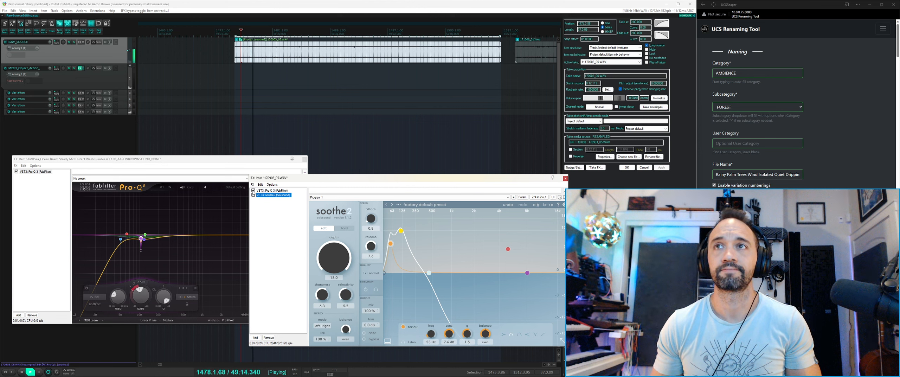
key("space")
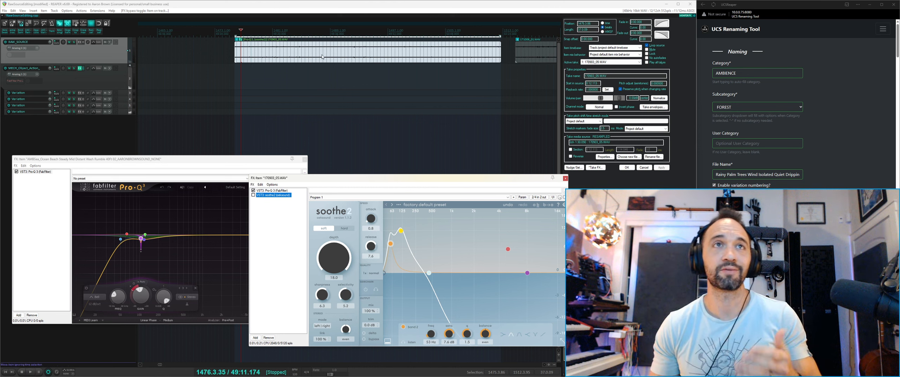